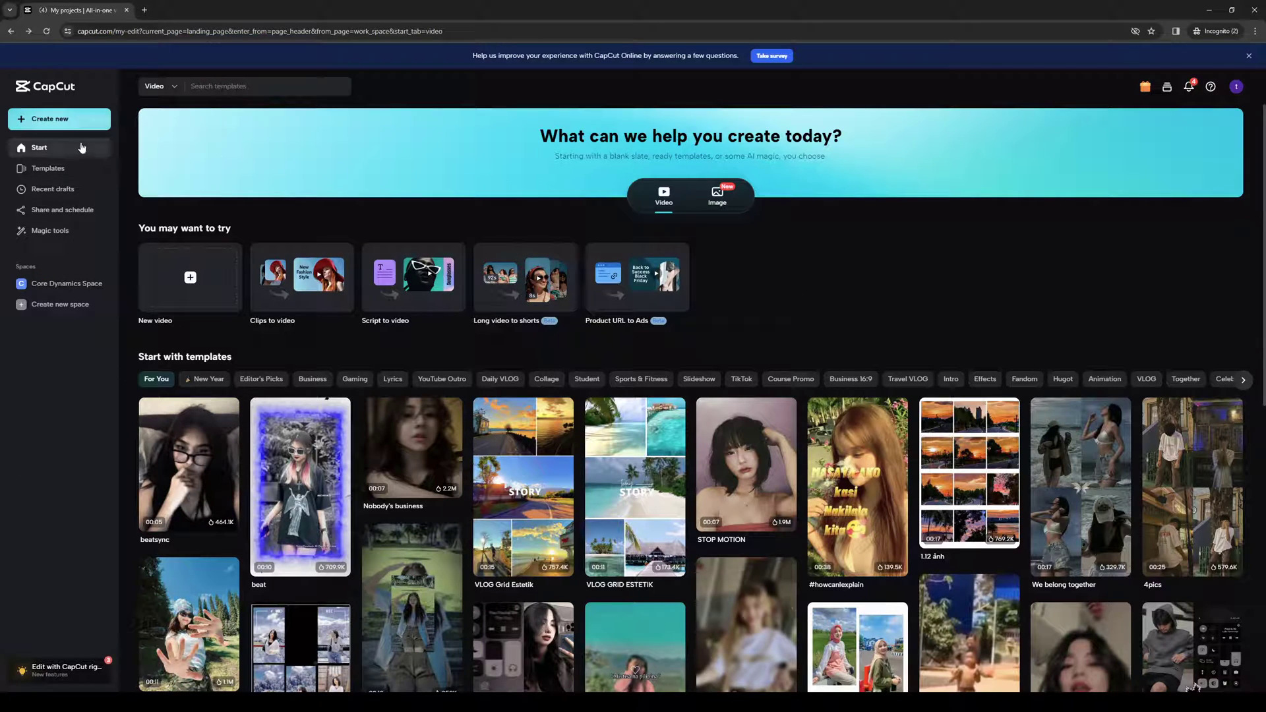
- Create a new blank video, delete the old media, and import the chicken cartoon video
{"action": "left_click", "coordinate": [77, 120]}
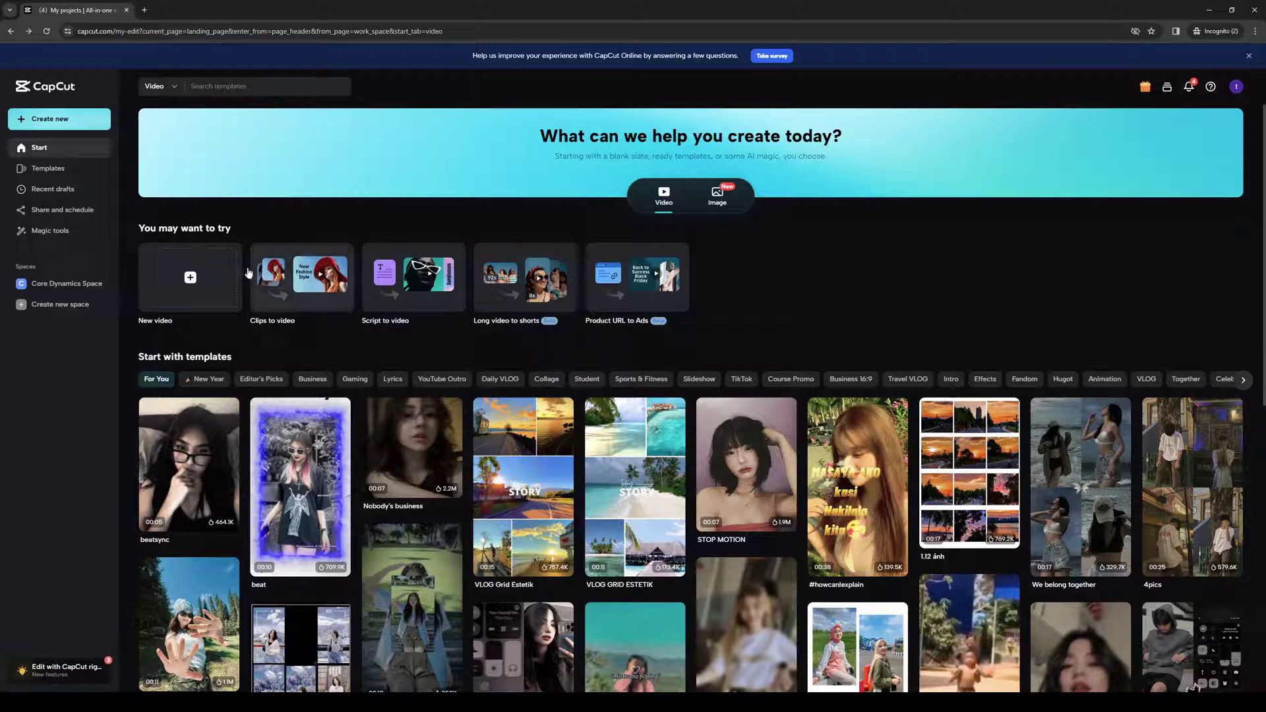
{"action": "left_click", "coordinate": [226, 264]}
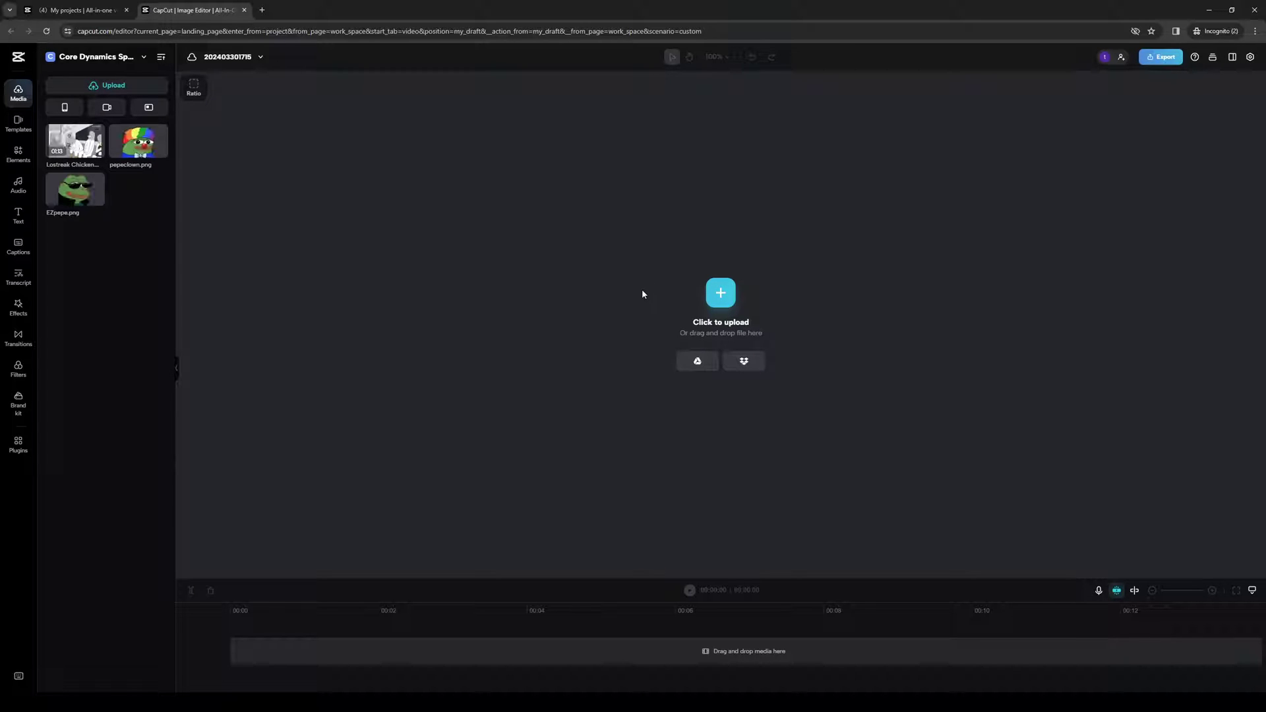
{"action": "right_click", "coordinate": [79, 146]}
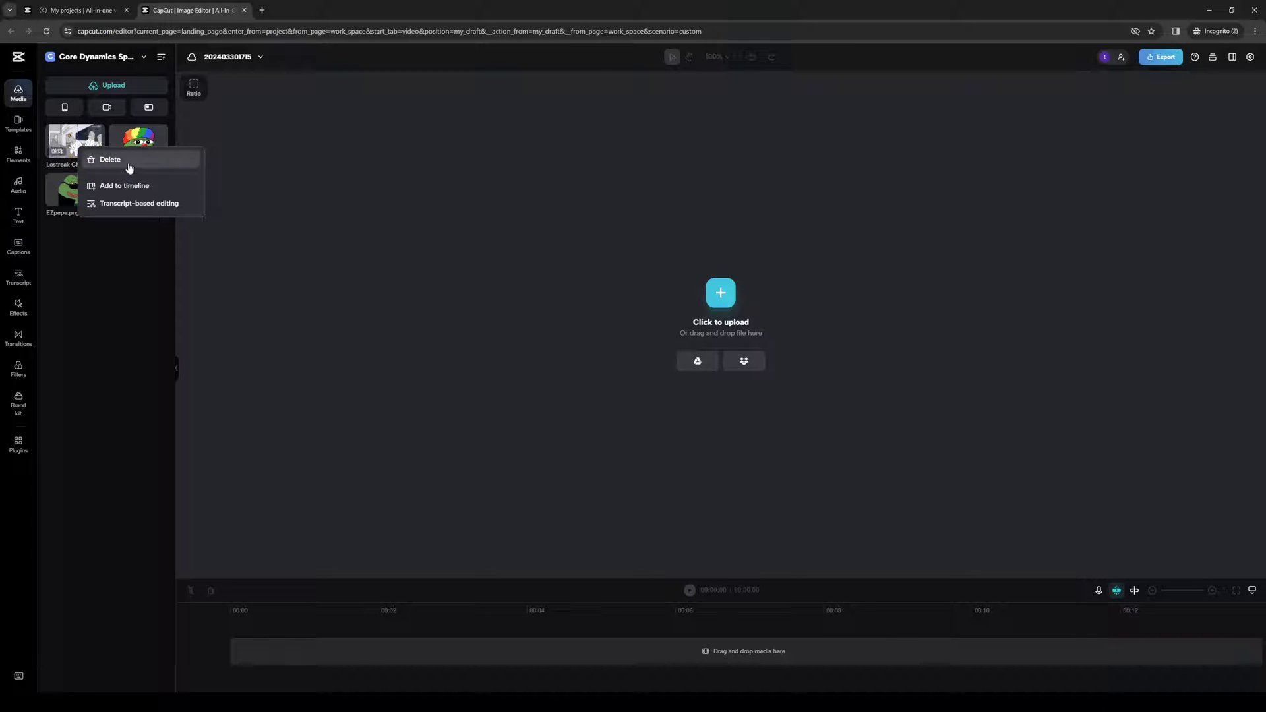
{"action": "left_click", "coordinate": [129, 162]}
{"action": "left_click", "coordinate": [715, 392]}
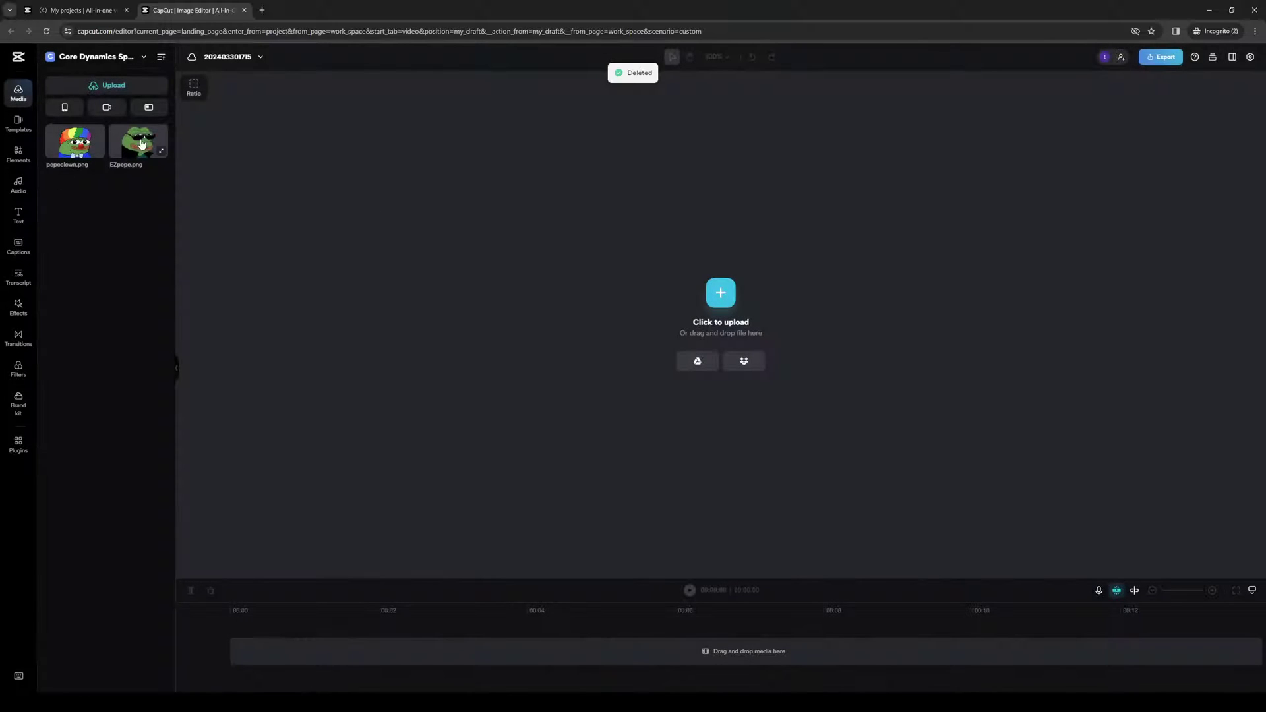
{"action": "left_click", "coordinate": [717, 288]}
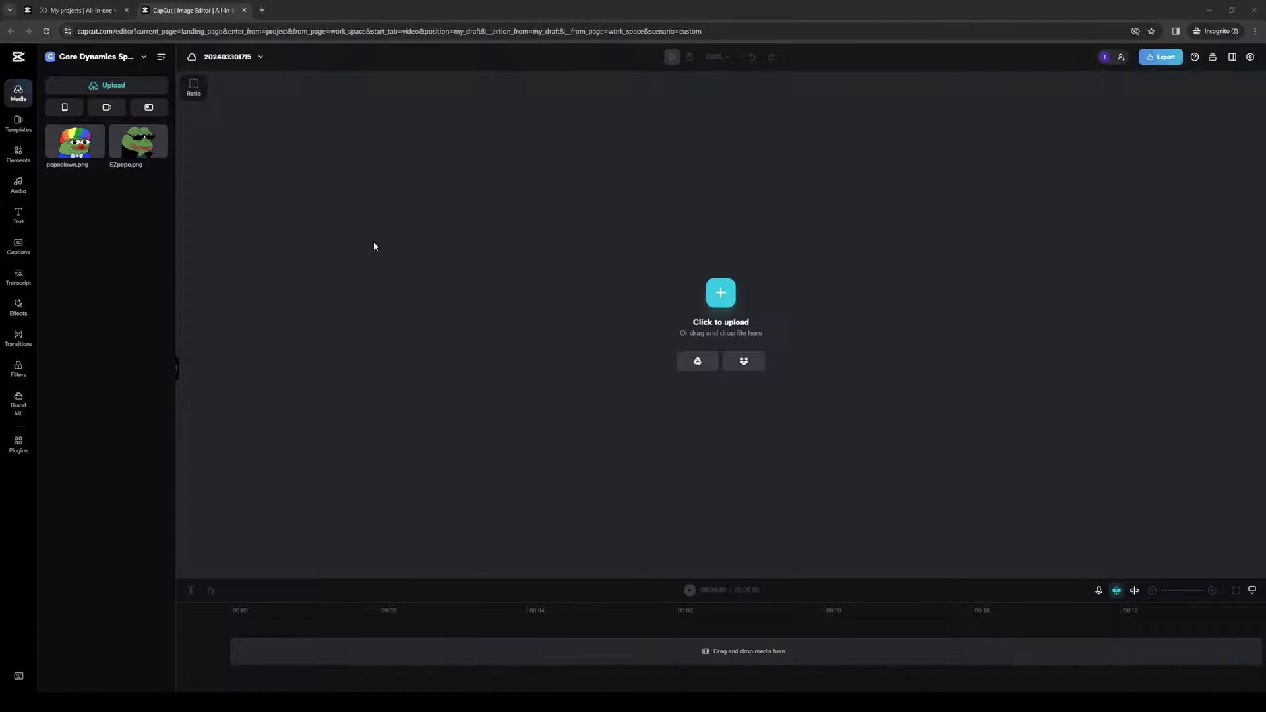
{"action": "double_click", "coordinate": [386, 252]}
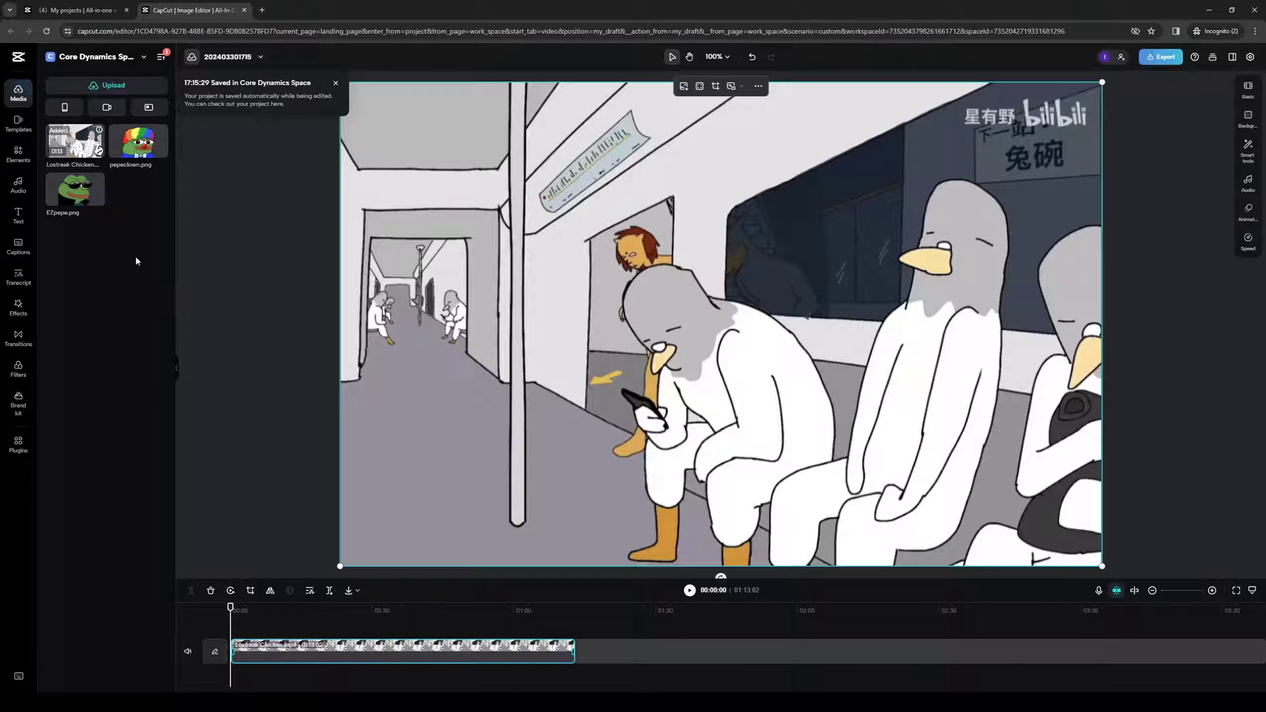
- Search Sound effects for 'fart' and add 'Sound of fart' to the timeline
{"action": "left_click", "coordinate": [18, 186]}
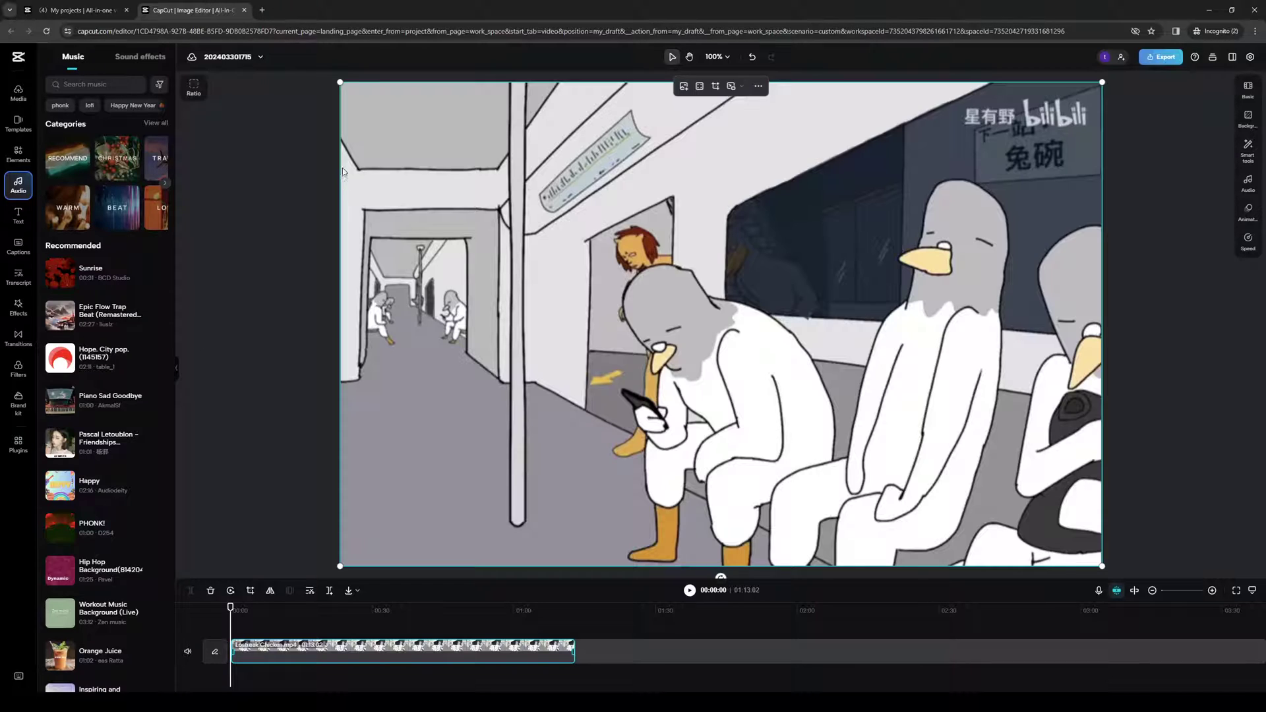
{"action": "left_click", "coordinate": [473, 478]}
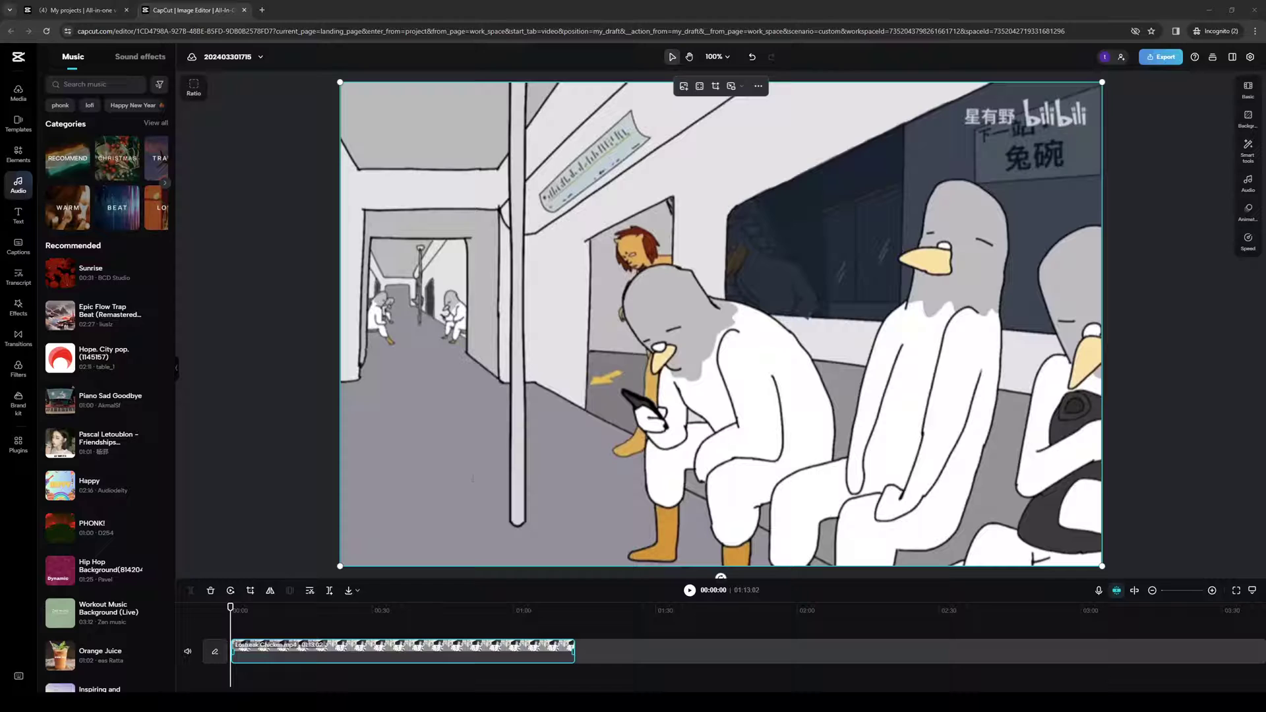
{"action": "left_click", "coordinate": [145, 59]}
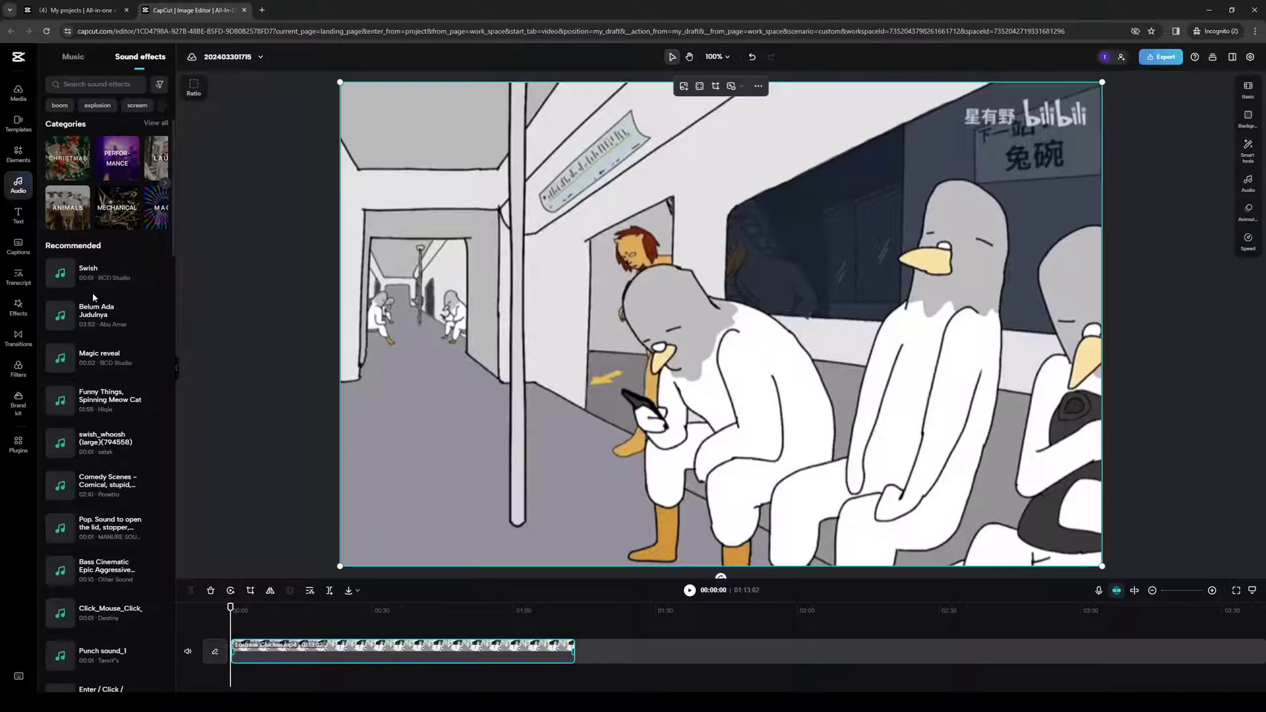
{"action": "left_click", "coordinate": [102, 87]}
{"action": "left_click", "coordinate": [92, 84]}
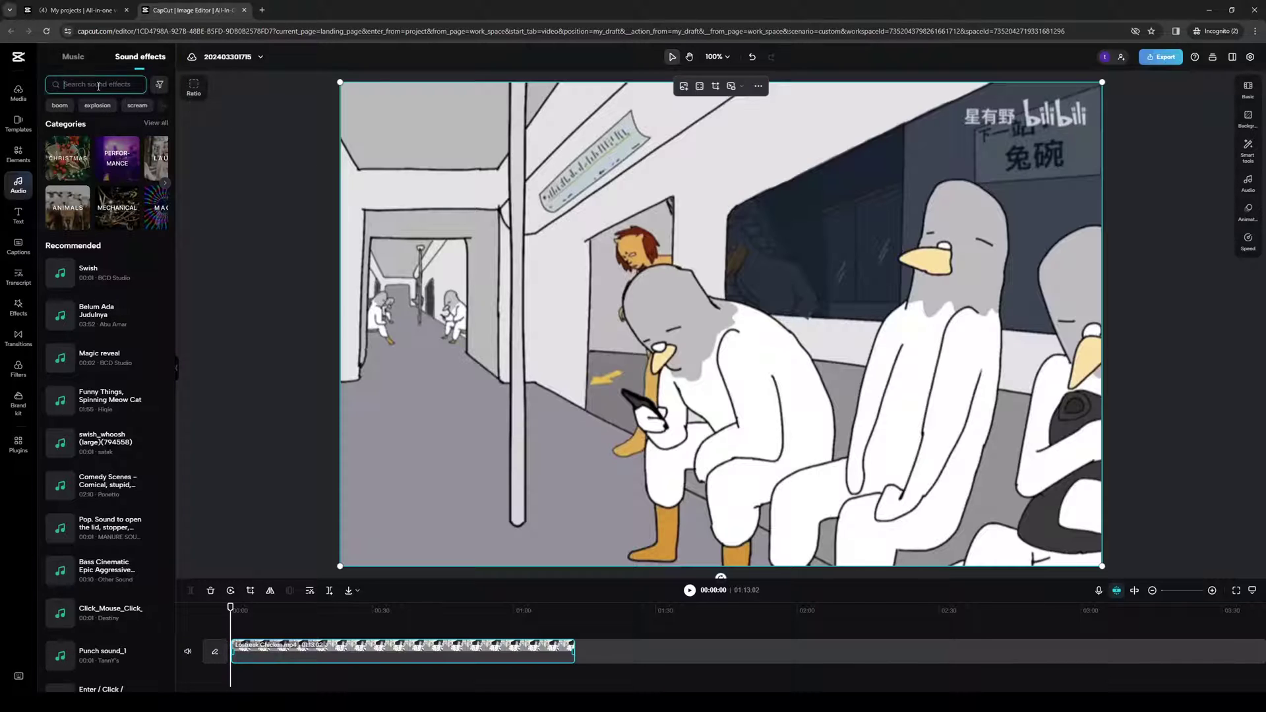
{"action": "type", "text": "fart"}
{"action": "key", "text": "Return"}
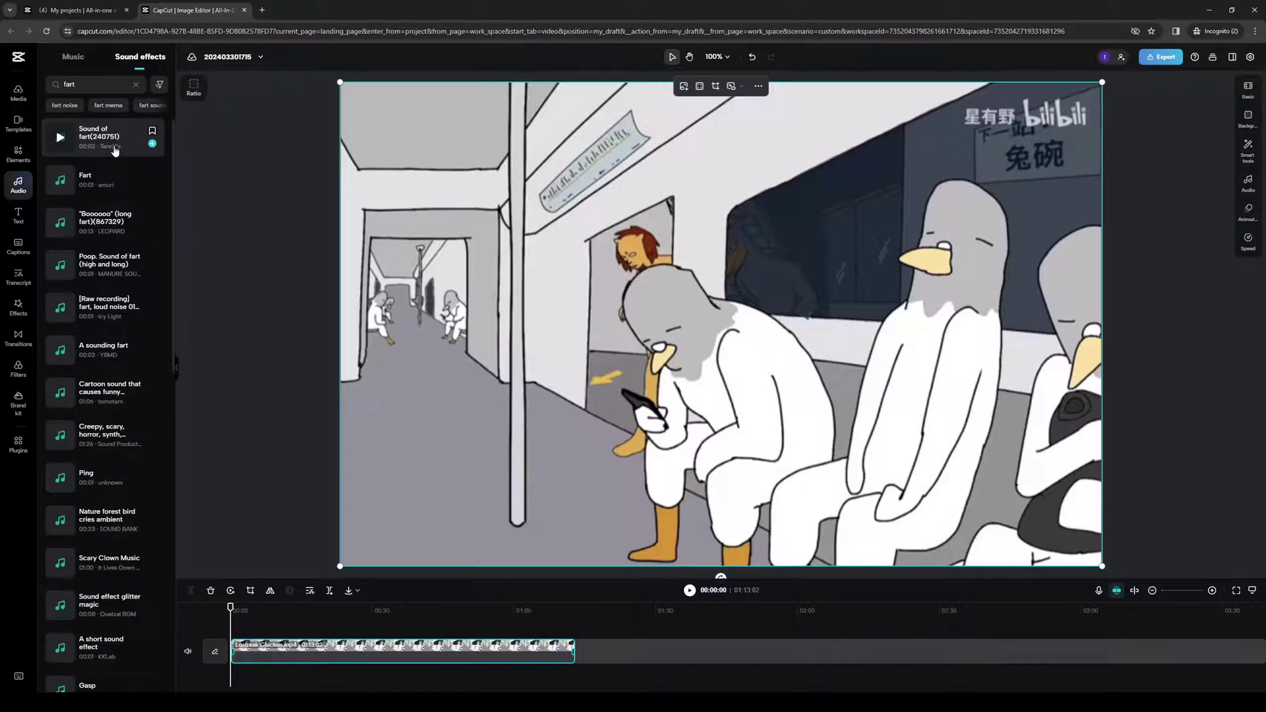
{"action": "left_click", "coordinate": [152, 146]}
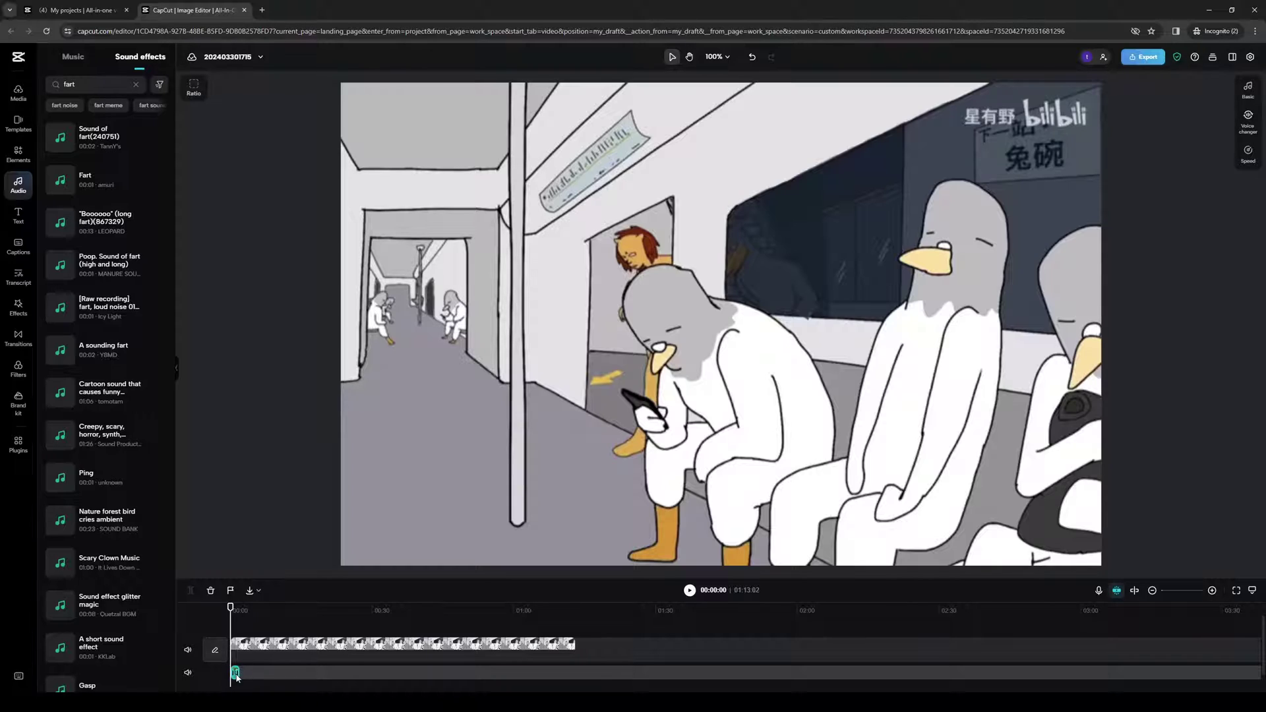
- Move the fart sound to around one minute and open its clip menu
{"action": "left_click_drag", "start_coordinate": [238, 672], "coordinate": [530, 669]}
{"action": "right_click", "coordinate": [531, 673]}
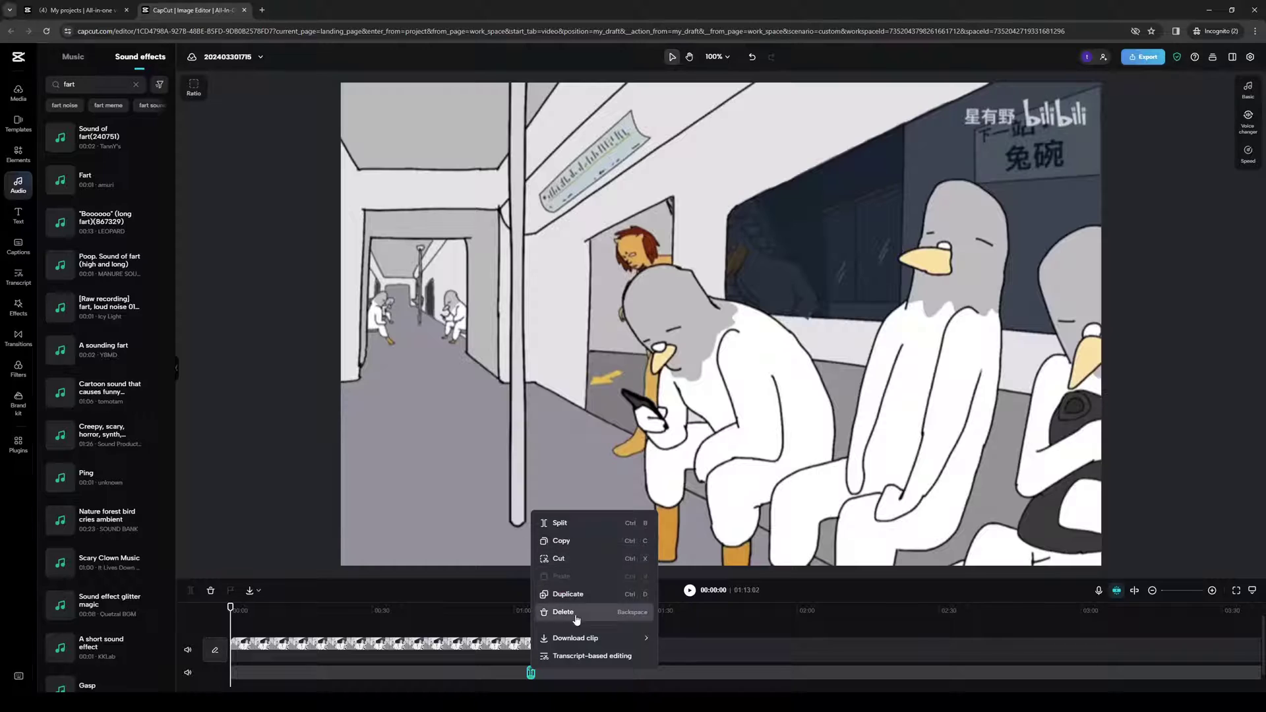
{"action": "left_click", "coordinate": [751, 624]}
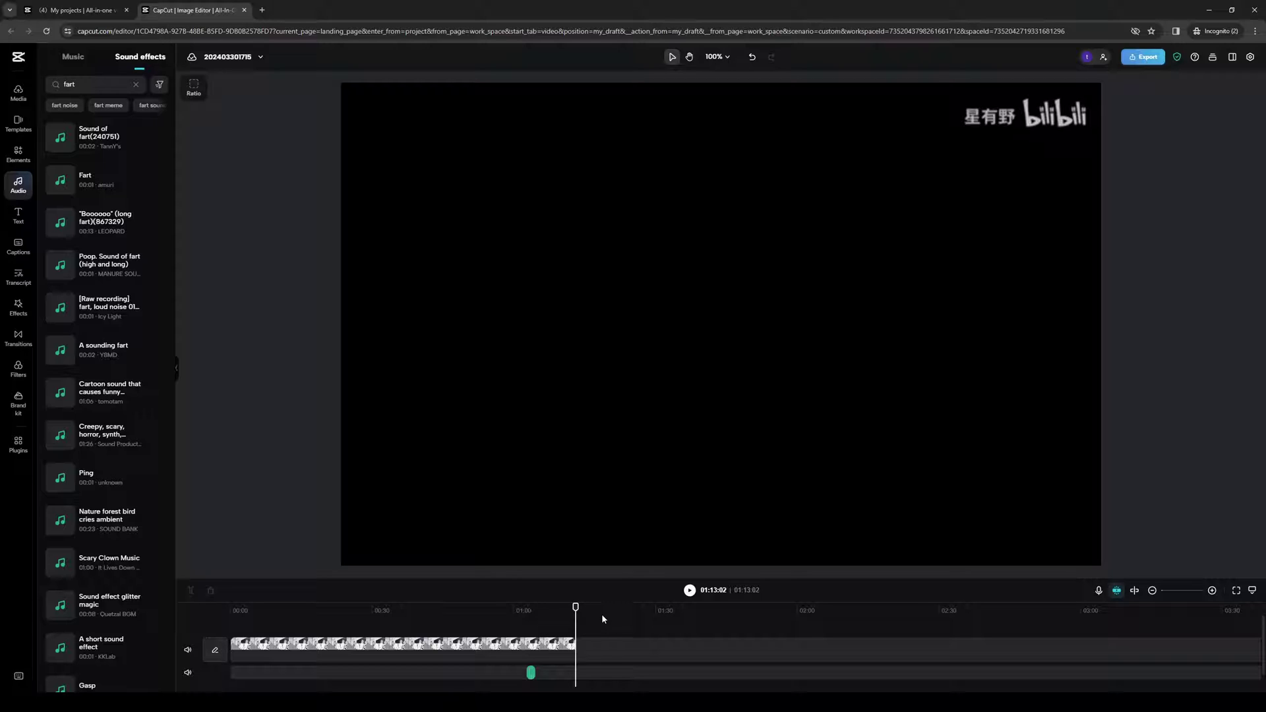
{"action": "key", "text": "Home"}
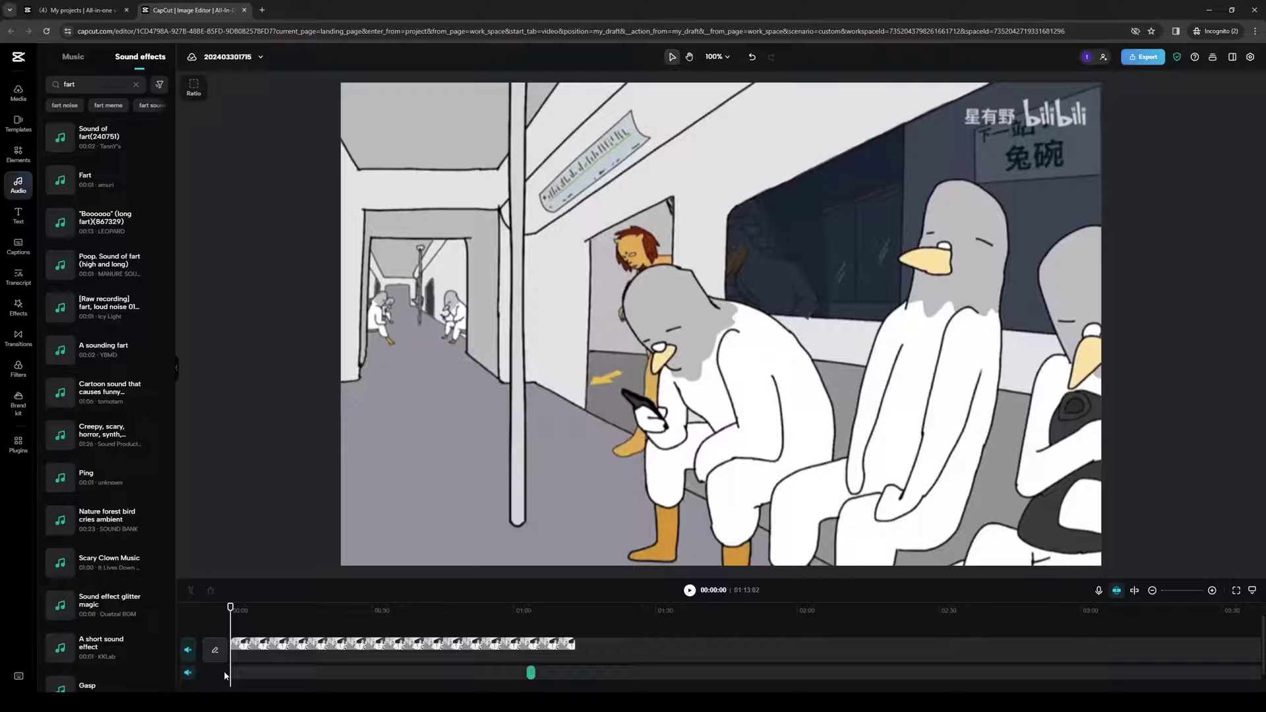
- Mute the sound track, then undo the mute and the move so the sound returns to 0
{"action": "left_click", "coordinate": [189, 674]}
{"action": "left_click", "coordinate": [531, 673]}
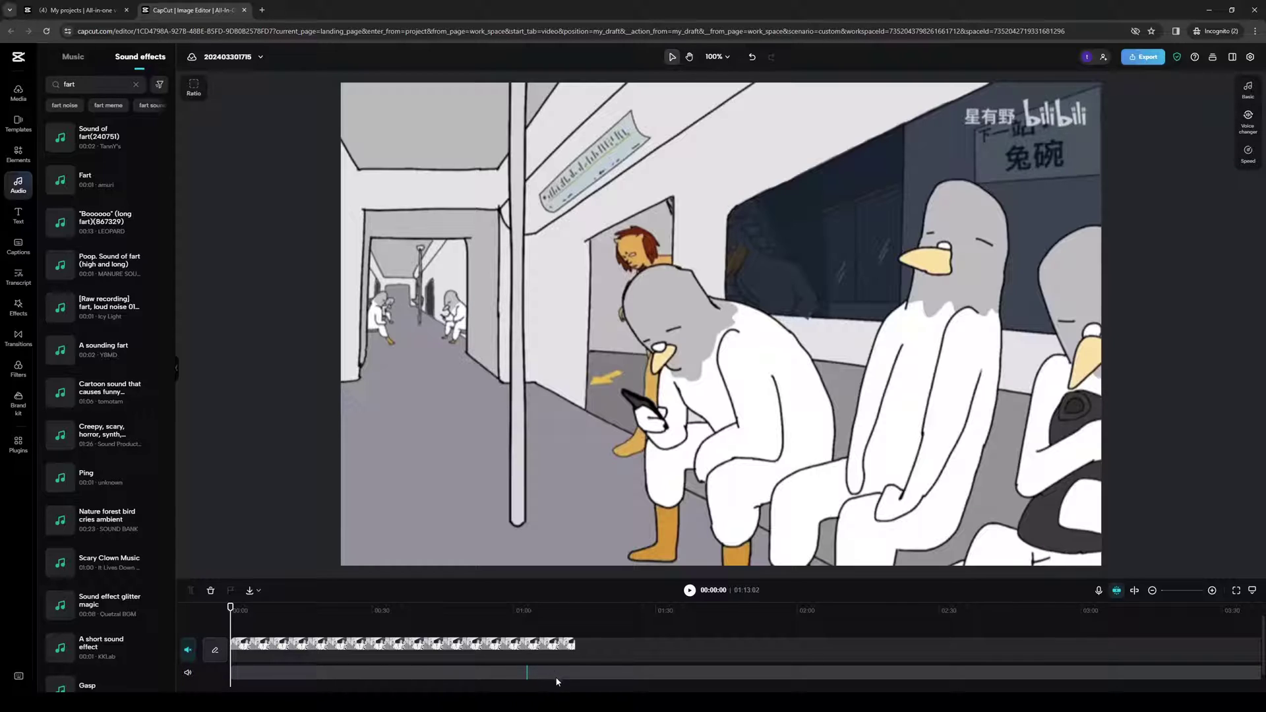
{"action": "key", "text": "ctrl+z"}
{"action": "key", "text": "ctrl+z"}
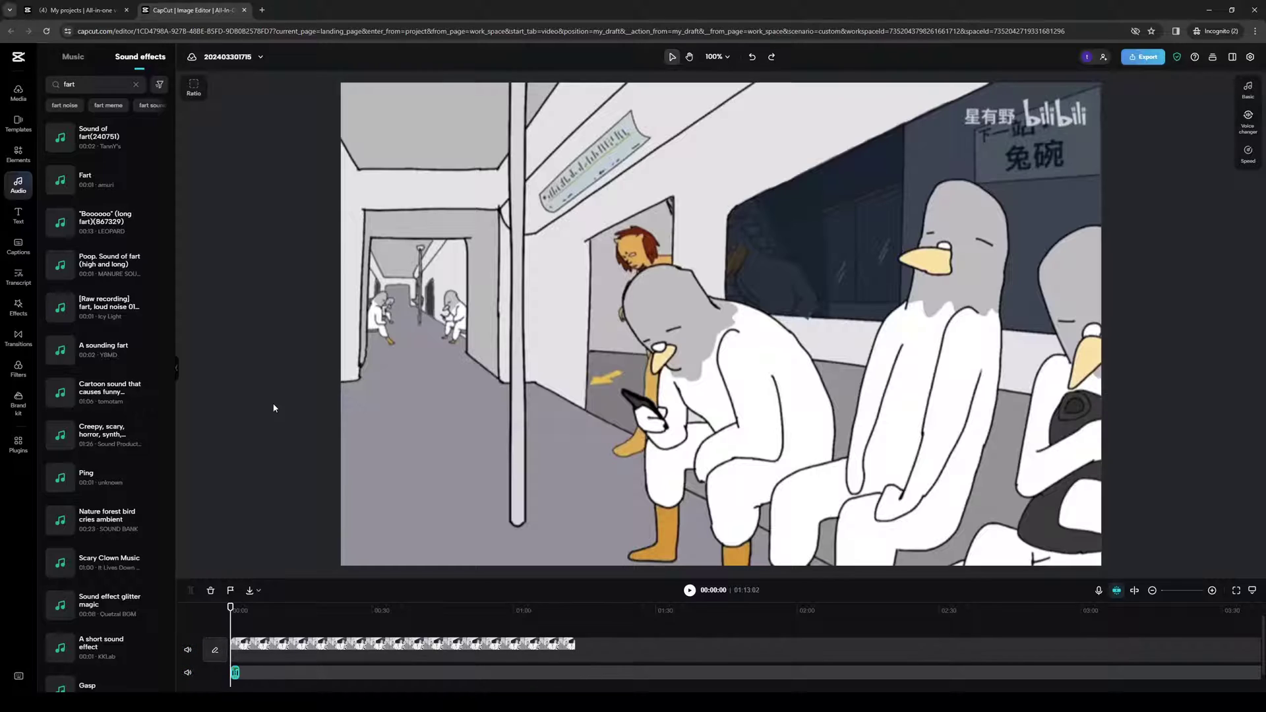
- Clear the search to show the music library, then add the Nightclub Shake video effect
{"action": "left_click", "coordinate": [137, 84]}
{"action": "left_click", "coordinate": [79, 57]}
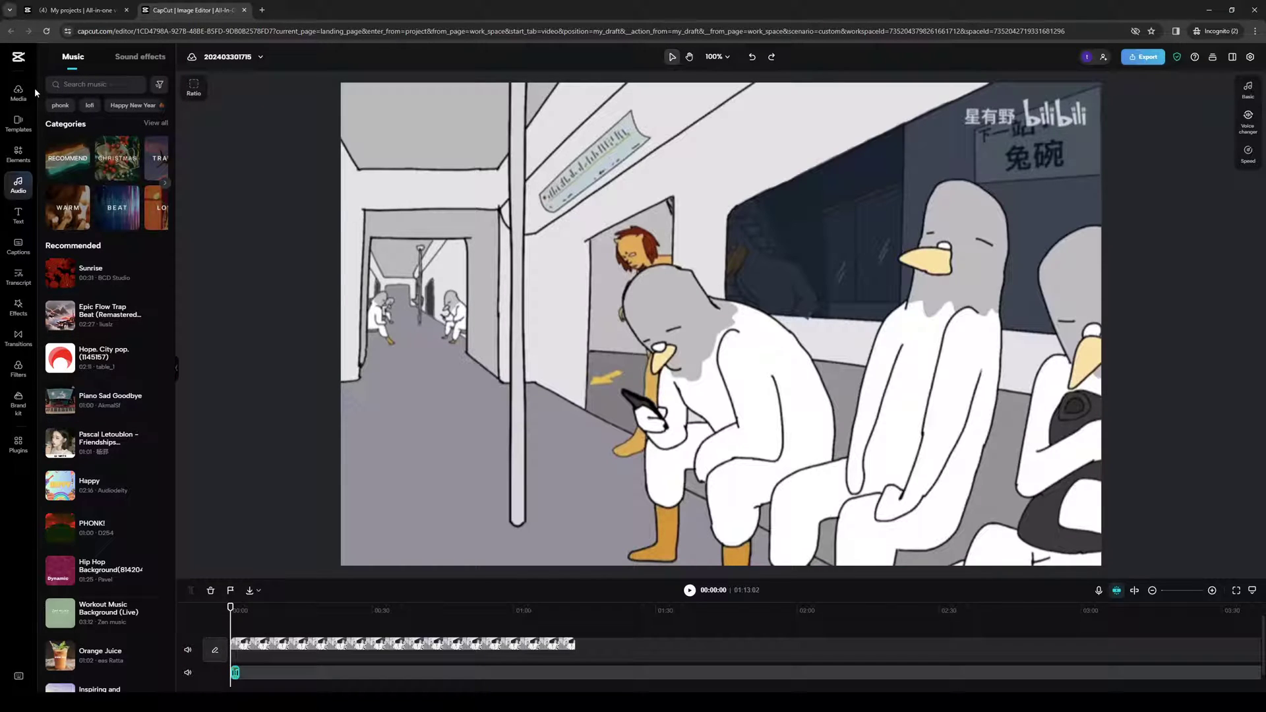
{"action": "left_click", "coordinate": [18, 309]}
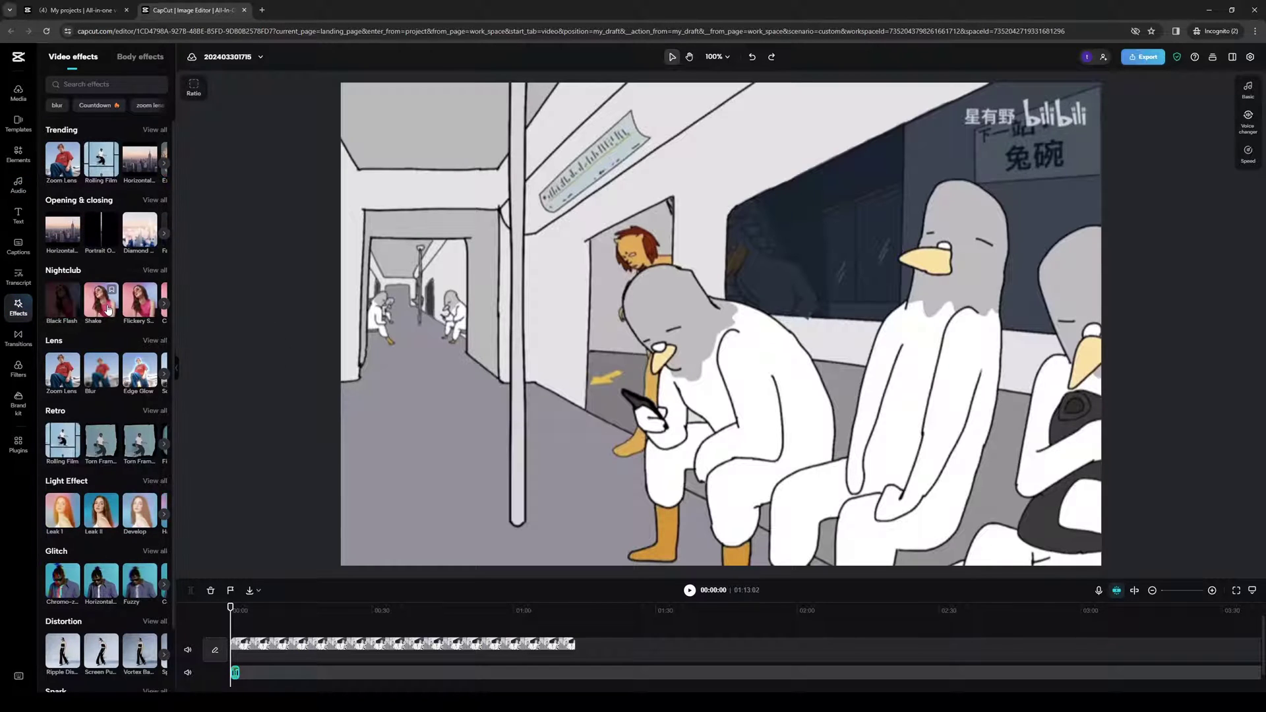
{"action": "left_click", "coordinate": [107, 312]}
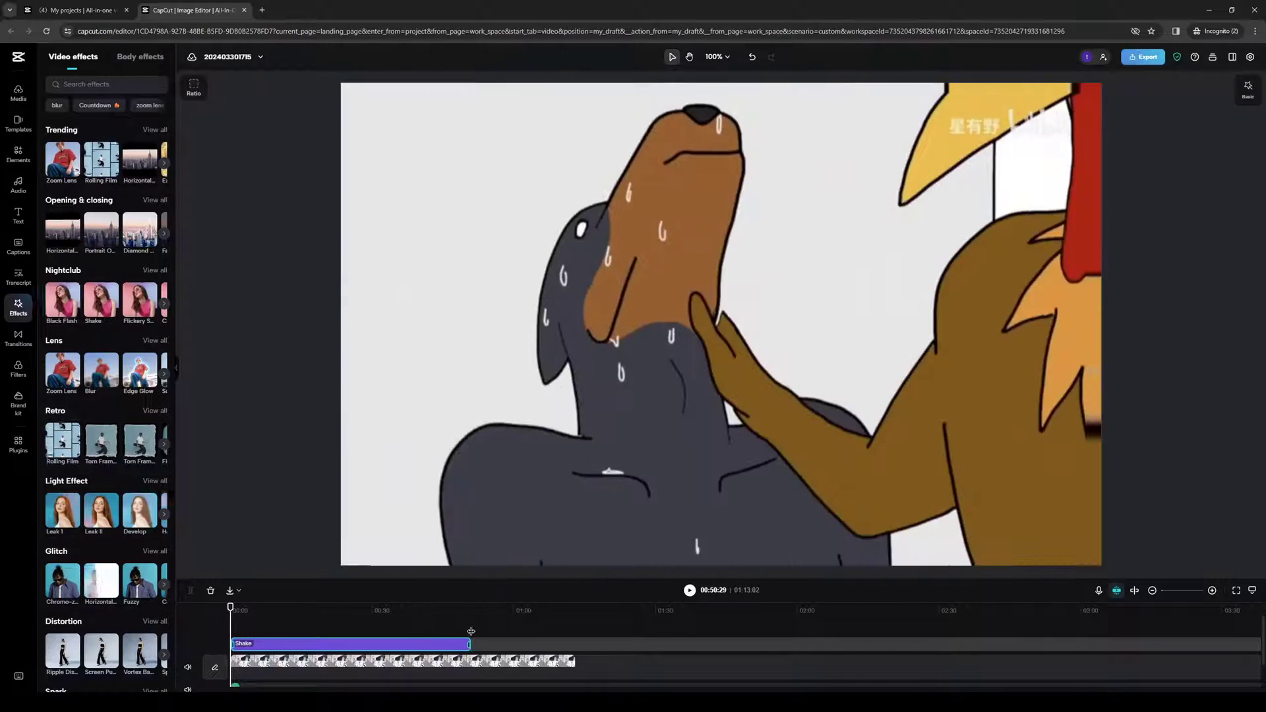
- Stretch the Shake effect nearly to the clip's end, then shorten it back to the start
{"action": "left_click_drag", "start_coordinate": [239, 644], "coordinate": [565, 638]}
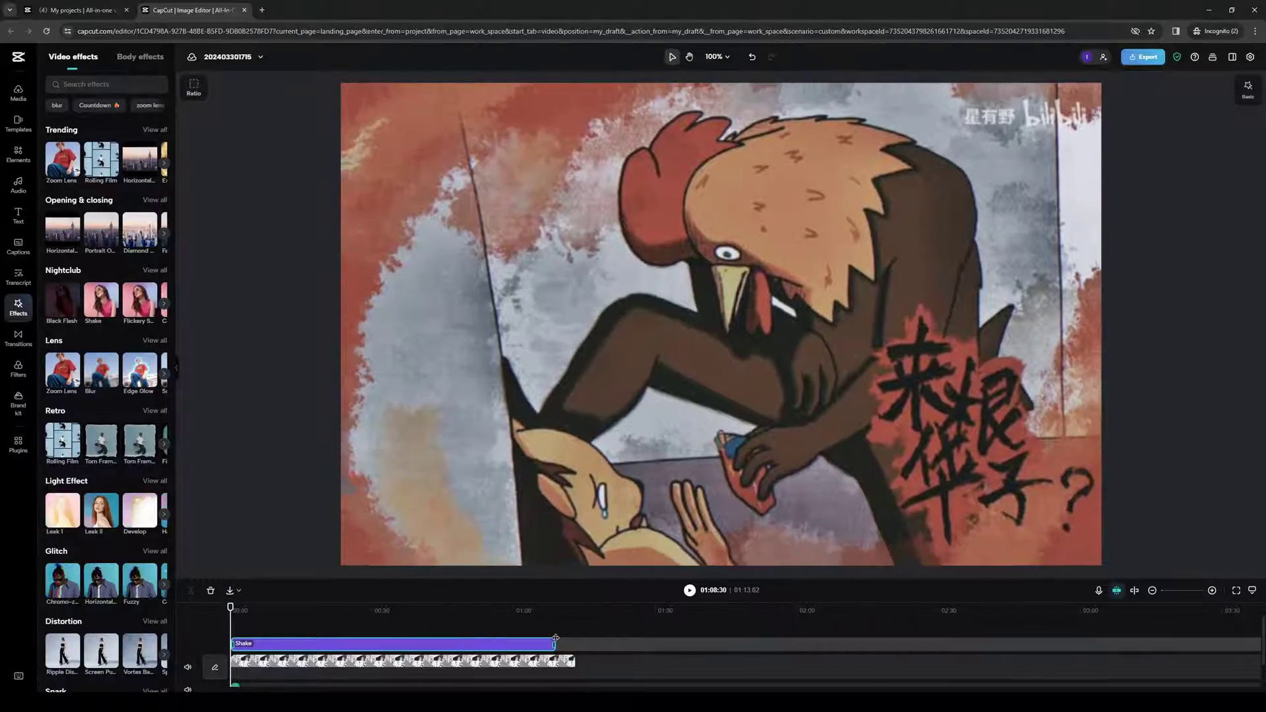
{"action": "left_click_drag", "start_coordinate": [565, 637], "coordinate": [569, 640]}
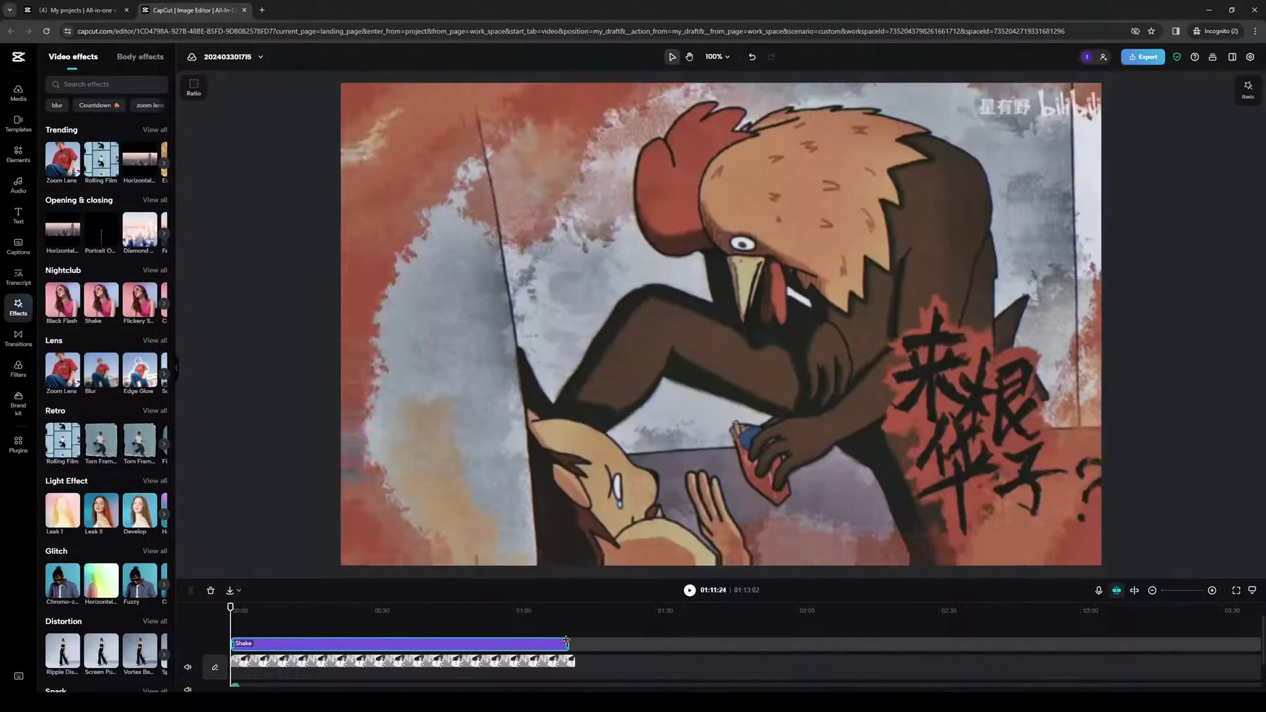
{"action": "left_click_drag", "start_coordinate": [561, 643], "coordinate": [236, 645]}
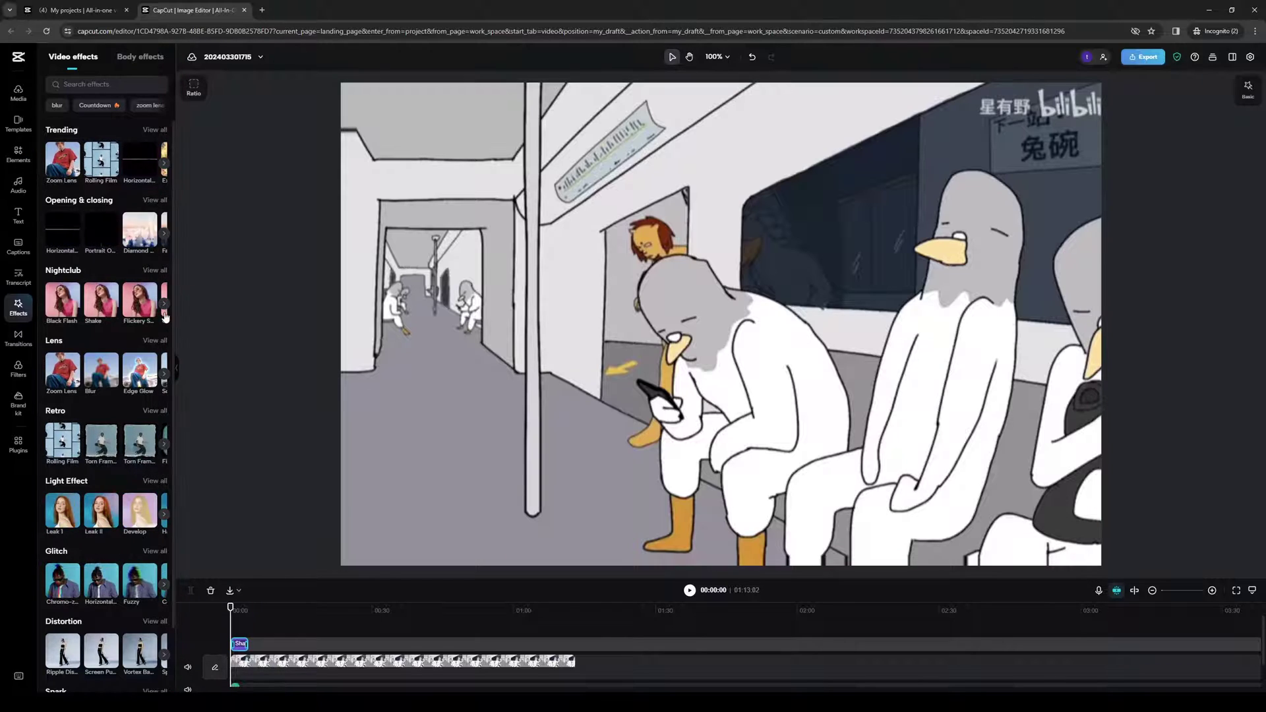
- Reload the editor page, then close the editor tab to return home
{"action": "left_click", "coordinate": [47, 31]}
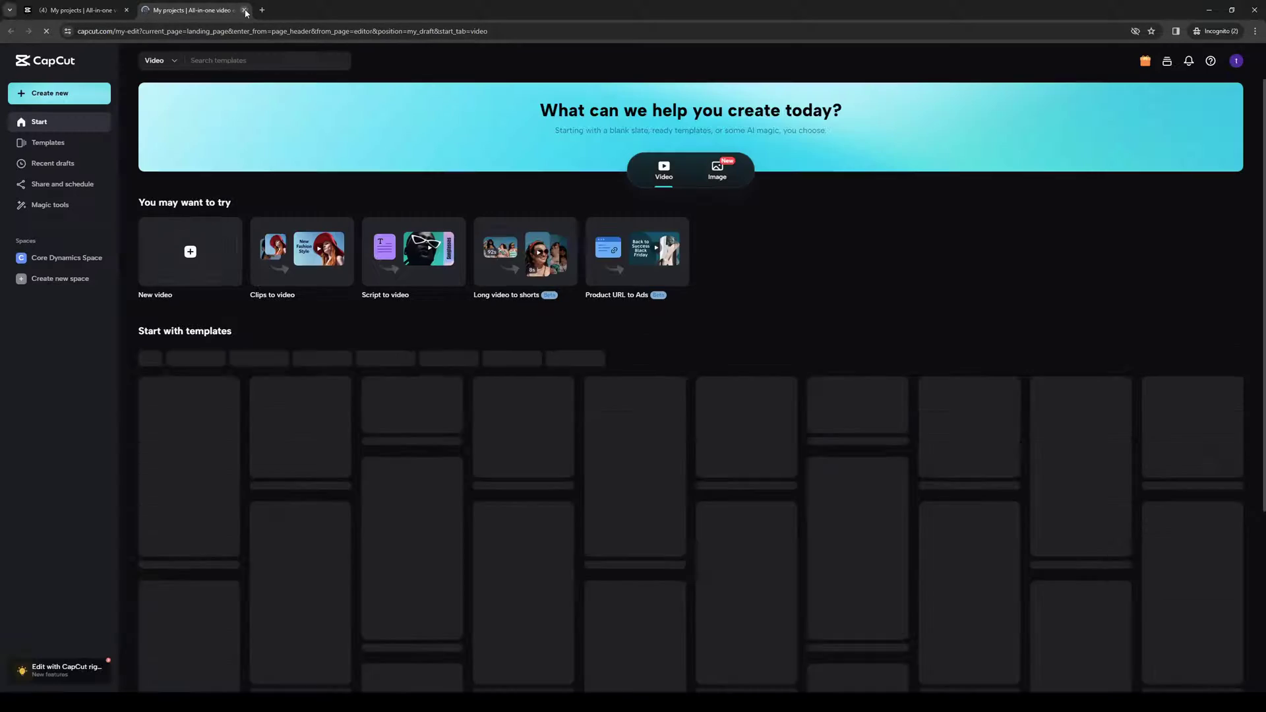
{"action": "left_click", "coordinate": [245, 11]}
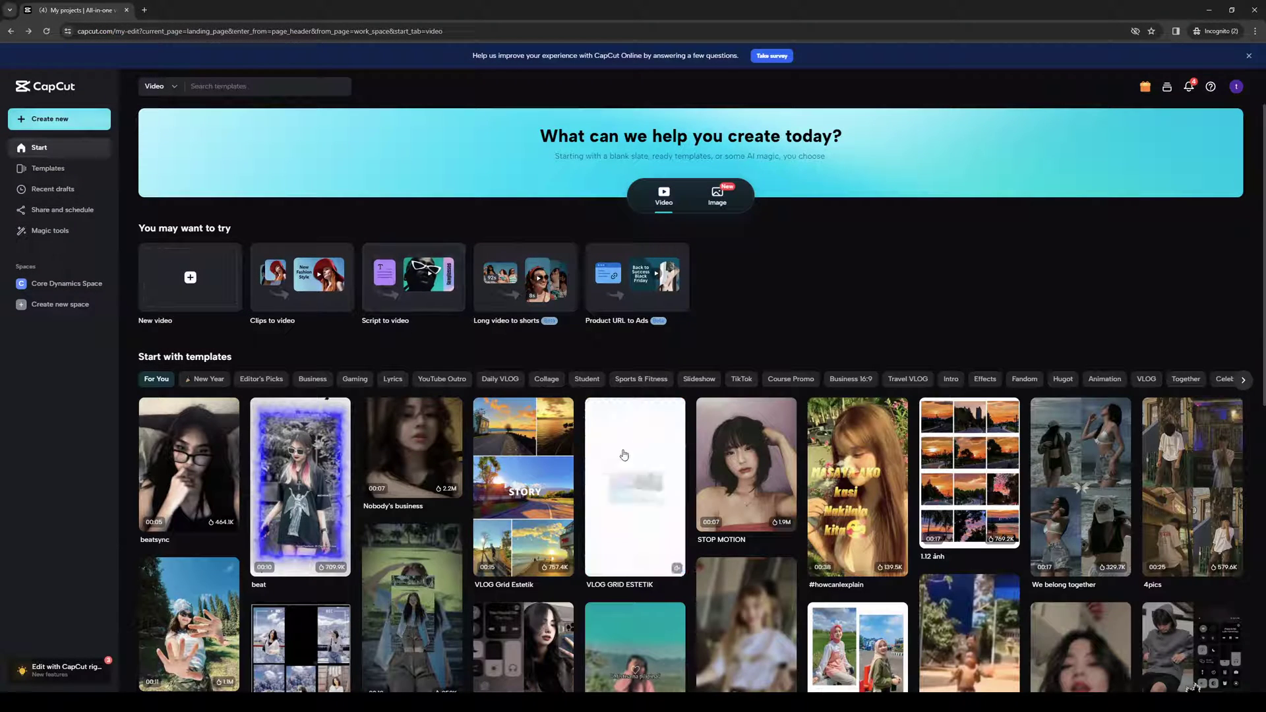